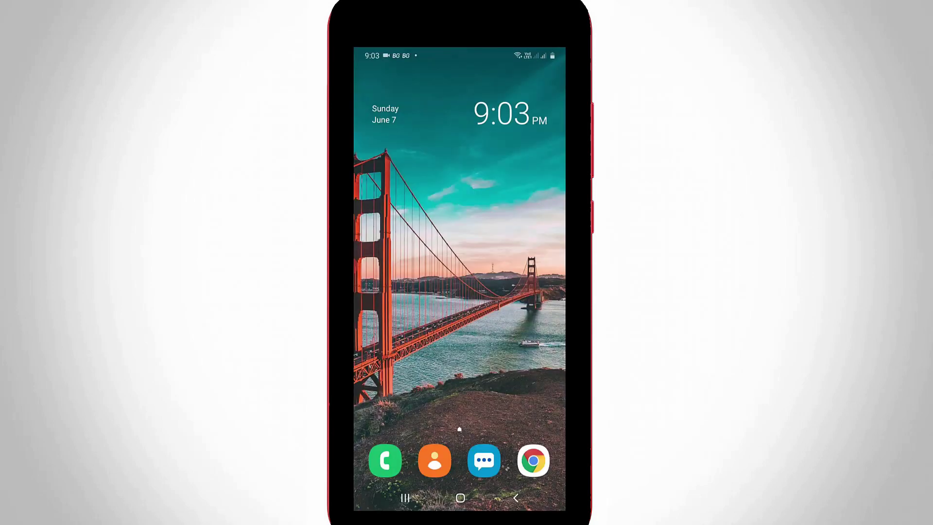
Step: Sign in to the Zoom web portal in Chrome with Stay signed in turned off
drag(459, 409, 459, 182)
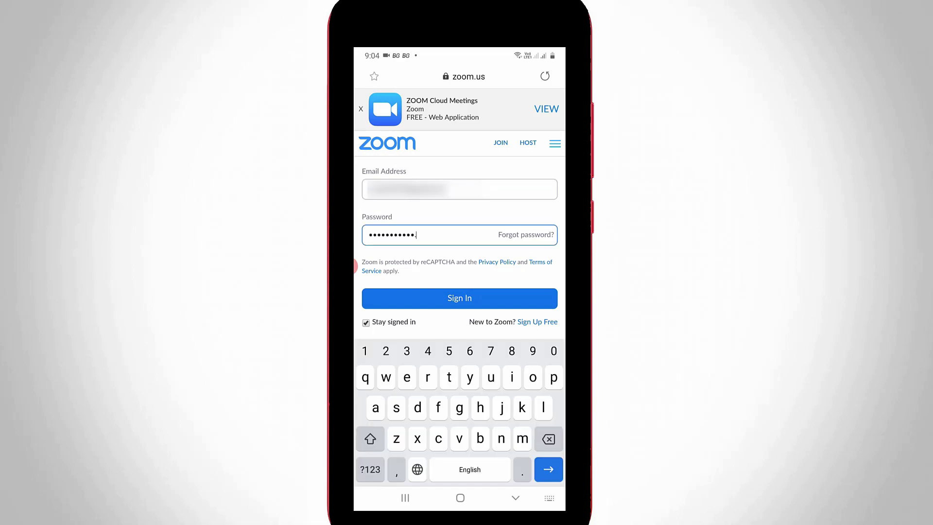
click(366, 322)
click(459, 298)
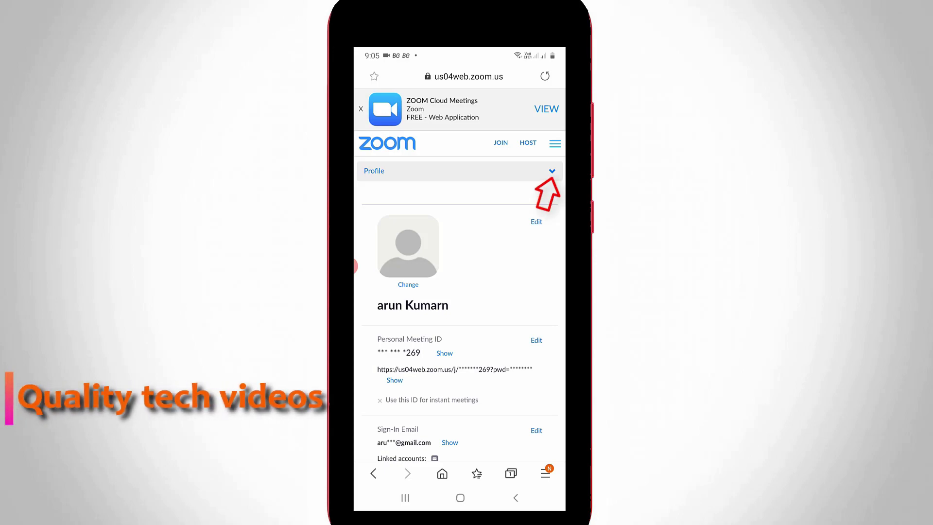
Step: Expand the Profile dropdown to list personal pages and admin sections
click(552, 170)
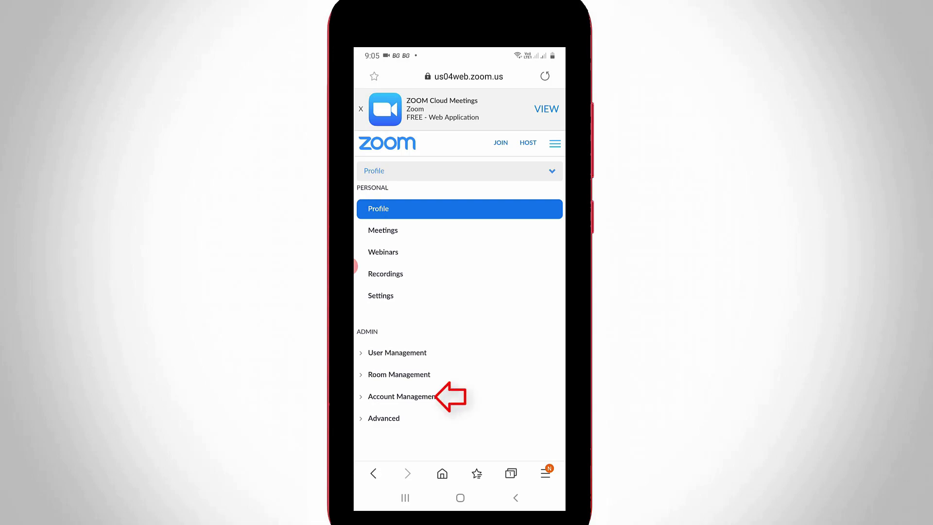
Step: Open Account Profile under Account Management to see the Free plan and Owner role
click(401, 396)
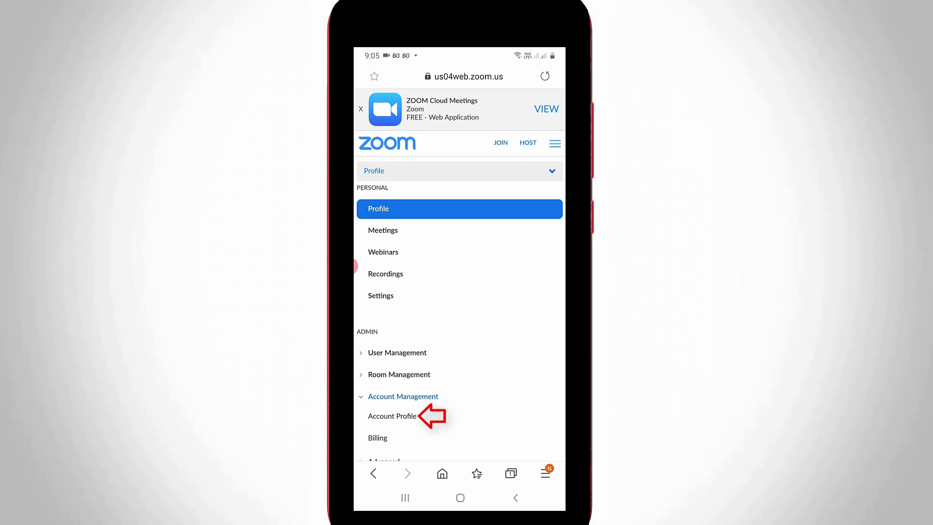
click(392, 415)
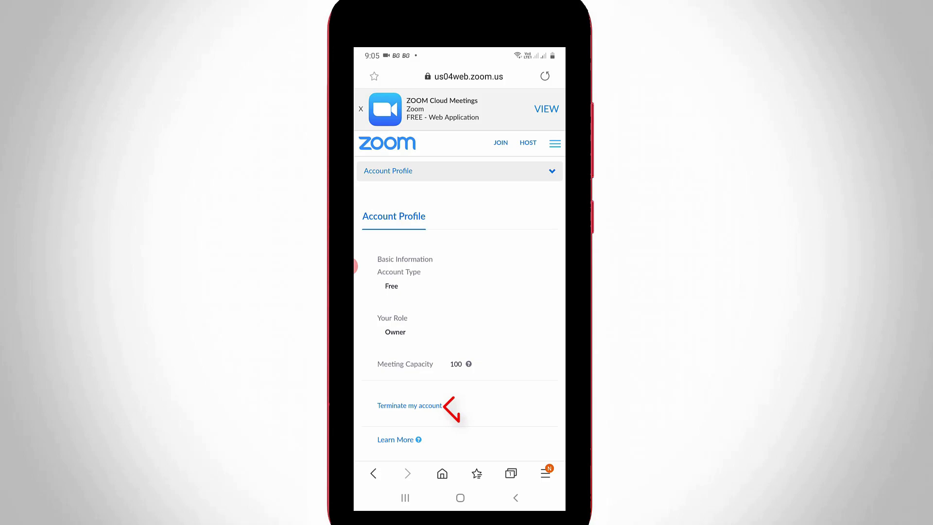
Step: Choose 'Terminate my account' and answer Yes to the confirmation
click(409, 405)
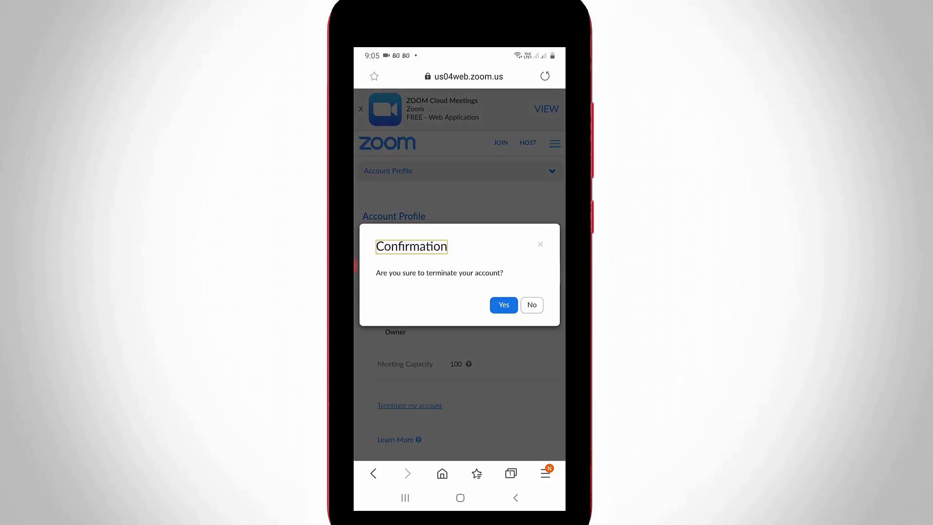
click(504, 306)
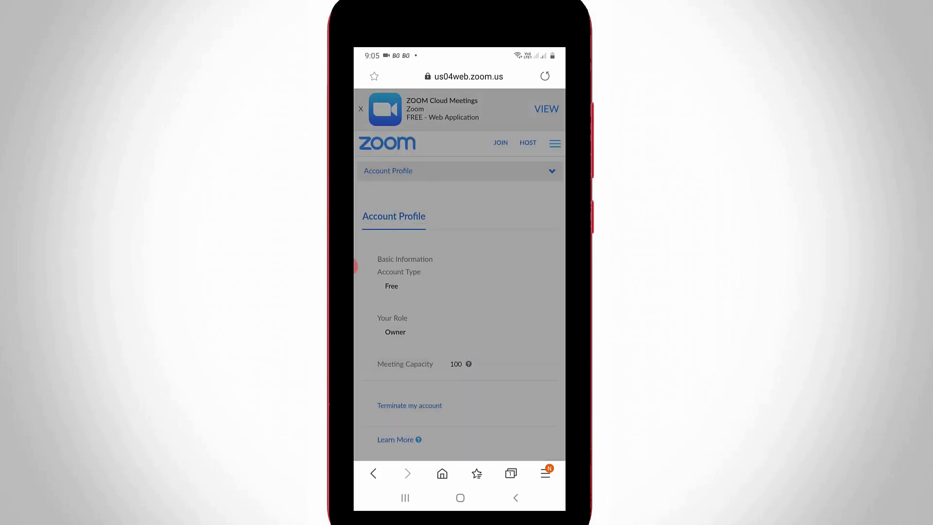